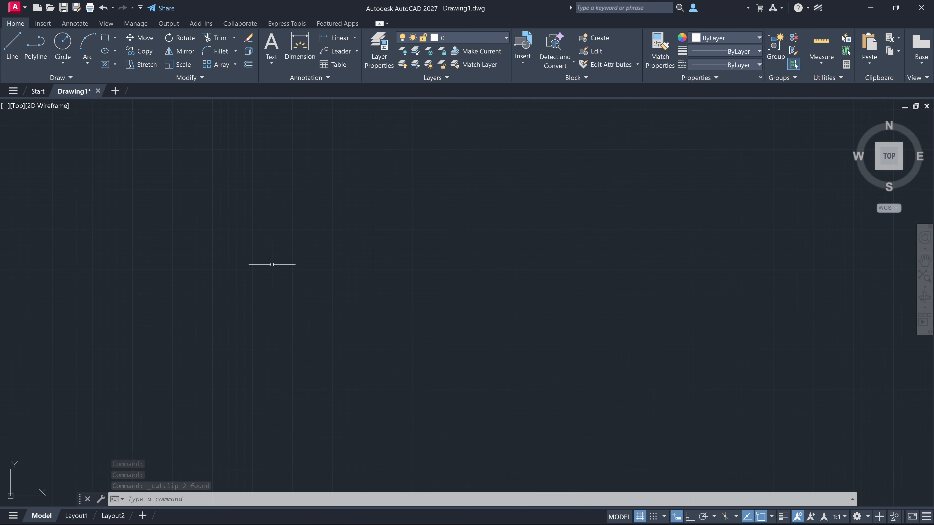
Draw a circle with a radius of 500 in the empty drawing area.
{"action": "left_click", "coordinate": [68, 51]}
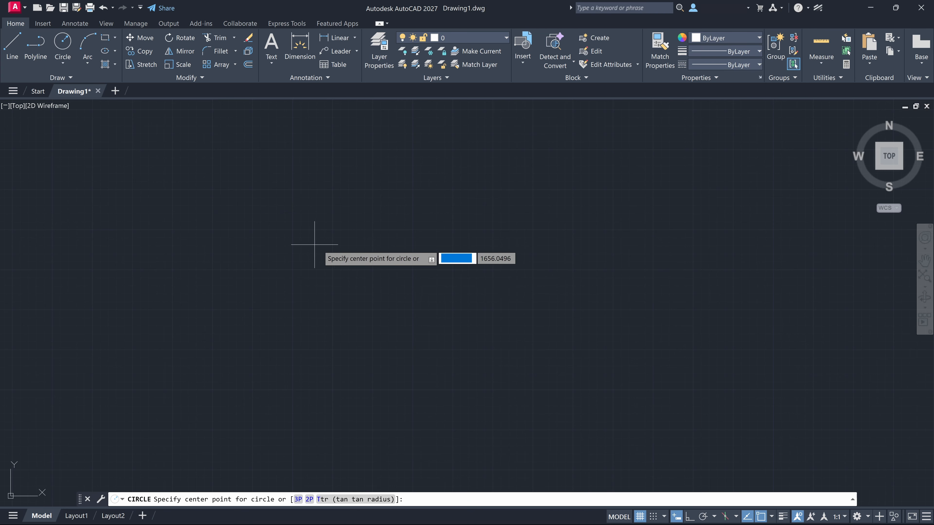
{"action": "left_click", "coordinate": [484, 245]}
{"action": "type", "text": "500"}
{"action": "key", "text": "Return"}
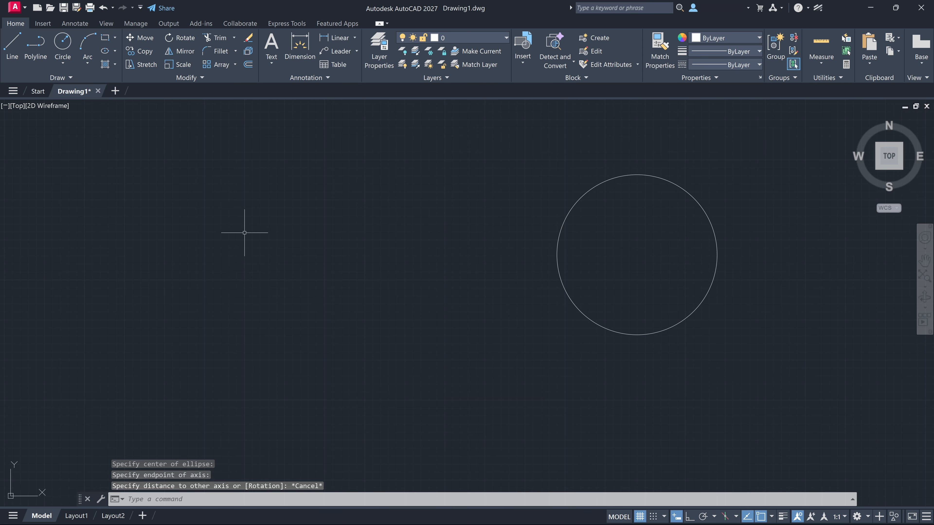
Draw an ellipse beside the circle by picking both endpoints of a horizontal first axis and the distance to the other axis.
{"action": "type", "text": "ellipse"}
{"action": "key", "text": "Return"}
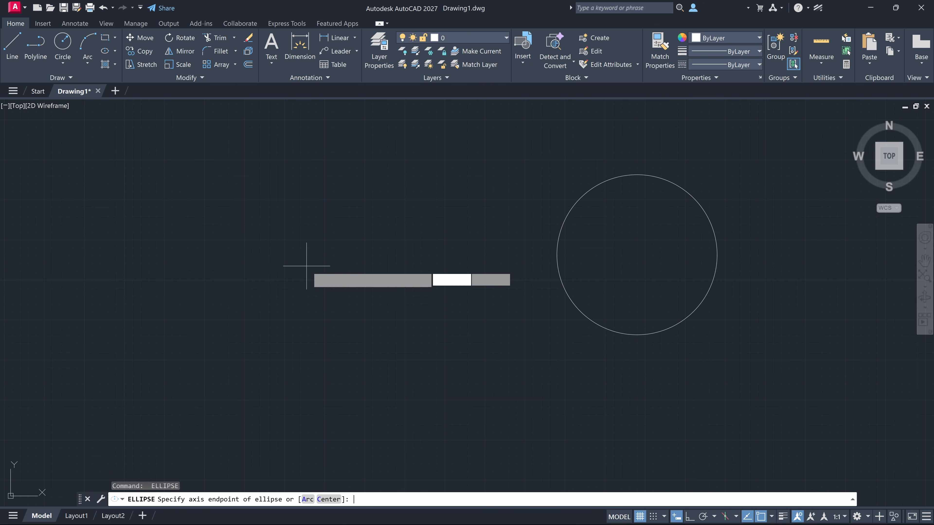
{"action": "left_click", "coordinate": [286, 270]}
{"action": "left_click", "coordinate": [357, 271]}
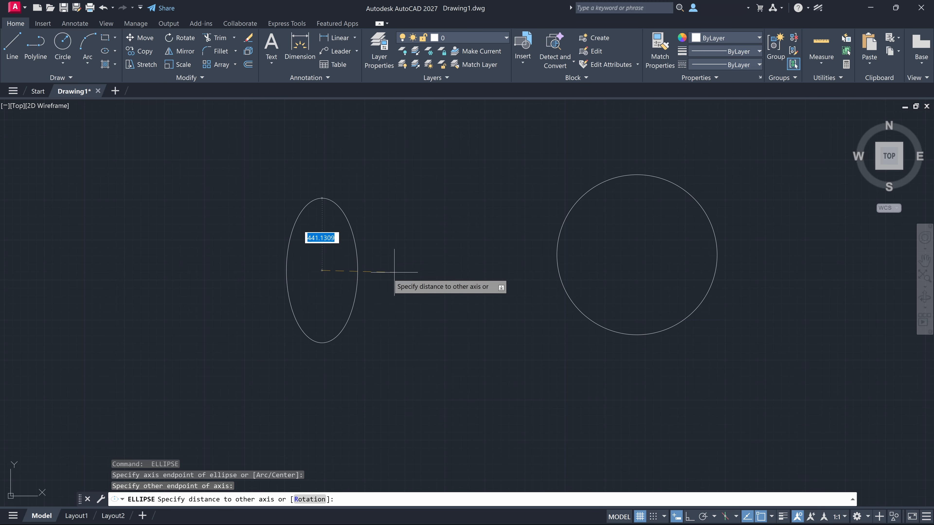
{"action": "left_click", "coordinate": [441, 280]}
{"action": "key", "text": "Escape"}
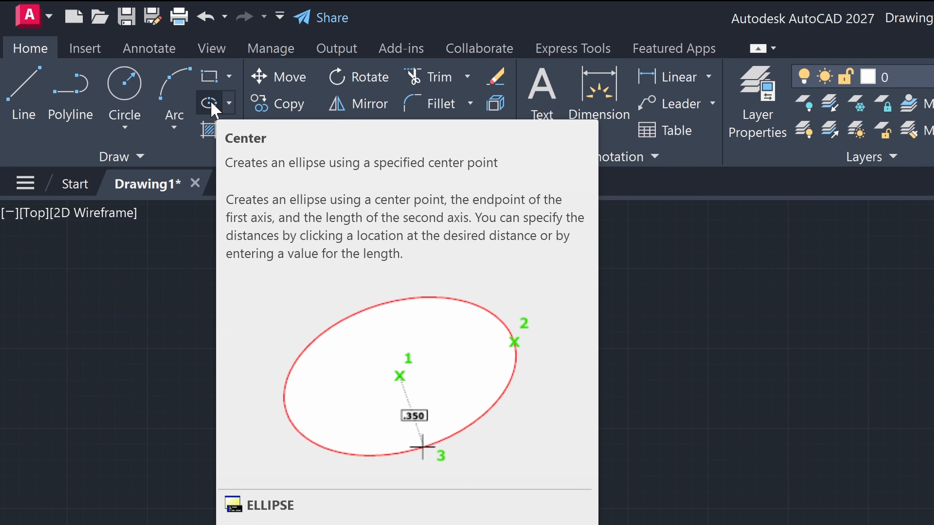
{"action": "left_click", "coordinate": [210, 104]}
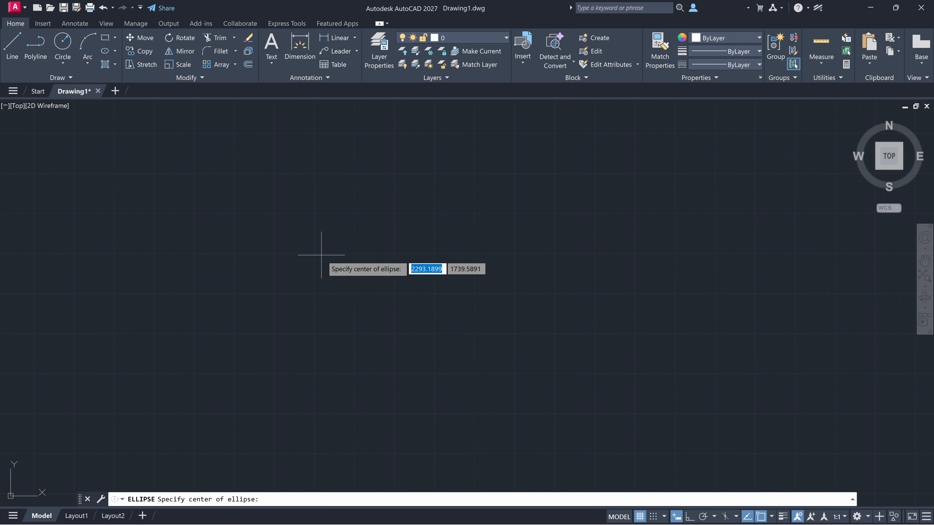
{"action": "key", "text": "Escape"}
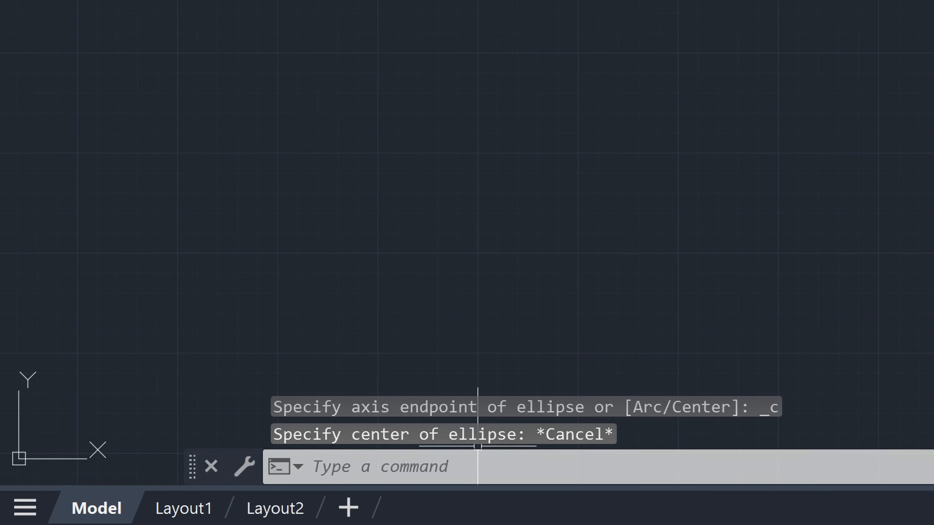
{"action": "type", "text": "el"}
{"action": "key", "text": "Return"}
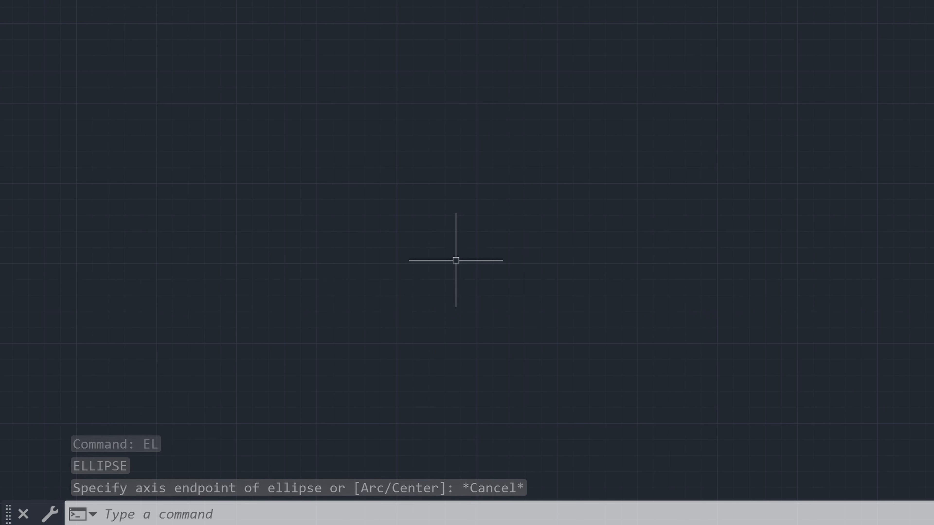
Draw a wide ellipse by picking both endpoints of its horizontal major axis and a shorter distance for the vertical axis.
{"action": "type", "text": "EL"}
{"action": "key", "text": "Return"}
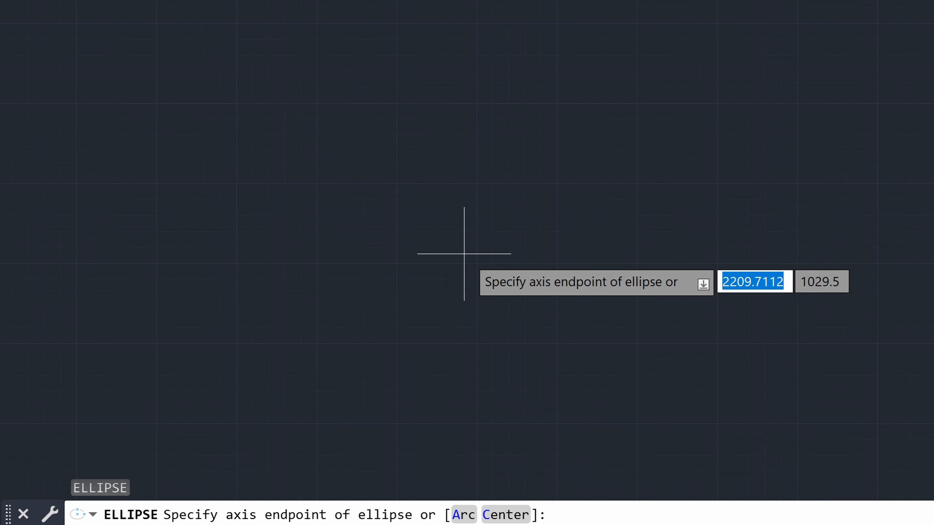
{"action": "left_click", "coordinate": [430, 28]}
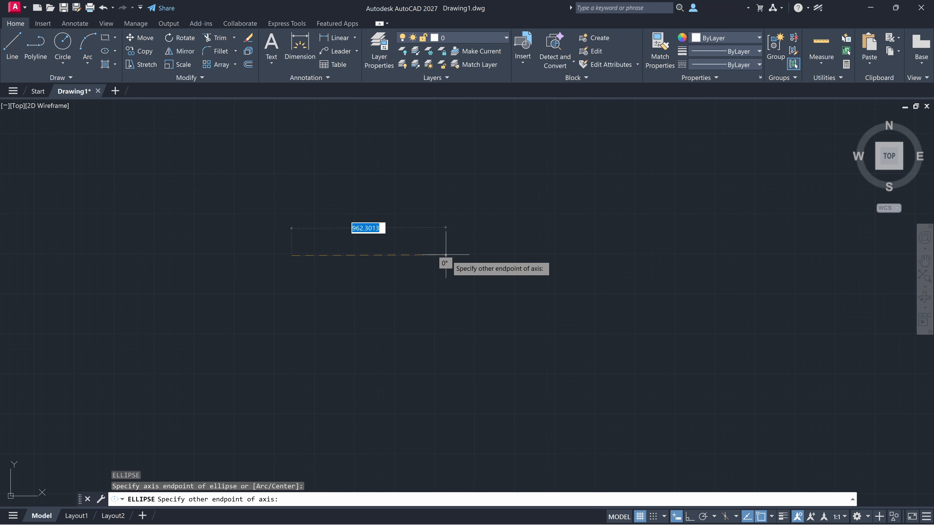
{"action": "left_click", "coordinate": [472, 254]}
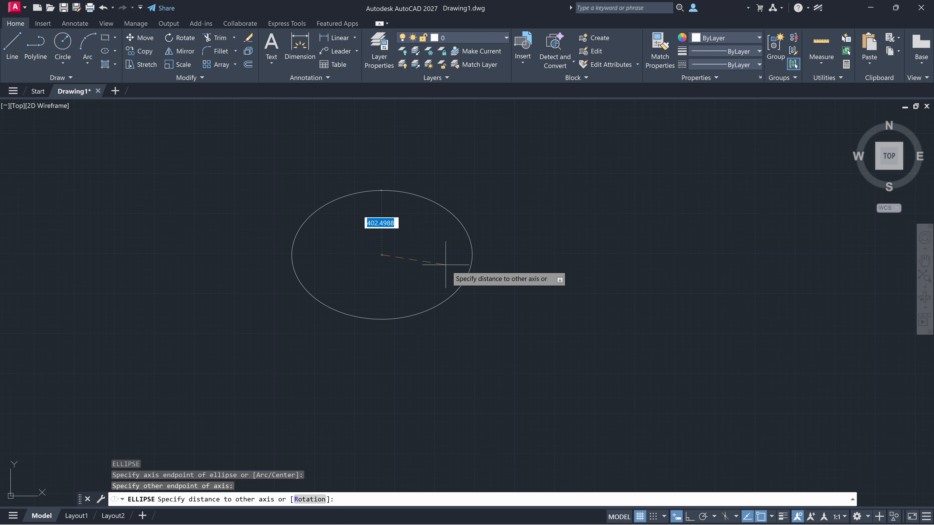
{"action": "left_click", "coordinate": [421, 261]}
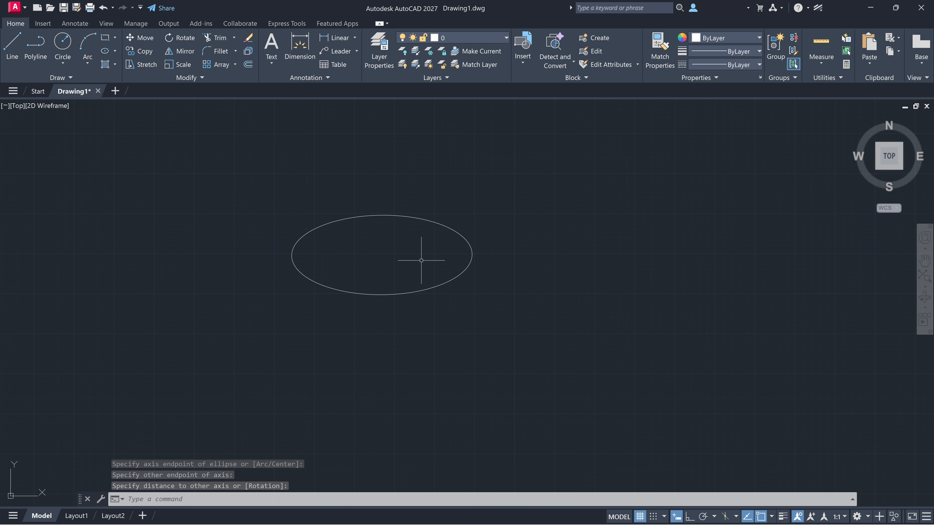
{"action": "middle_click_drag", "start_coordinate": [422, 261], "coordinate": [448, 261]}
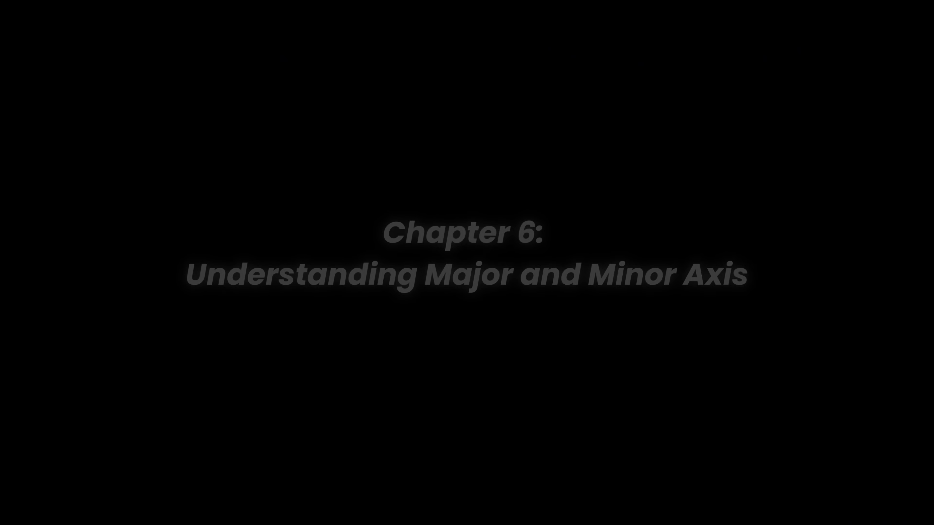
Cut the ellipse out of the drawing and undo the cut.
{"action": "key", "text": "ctrl+a"}
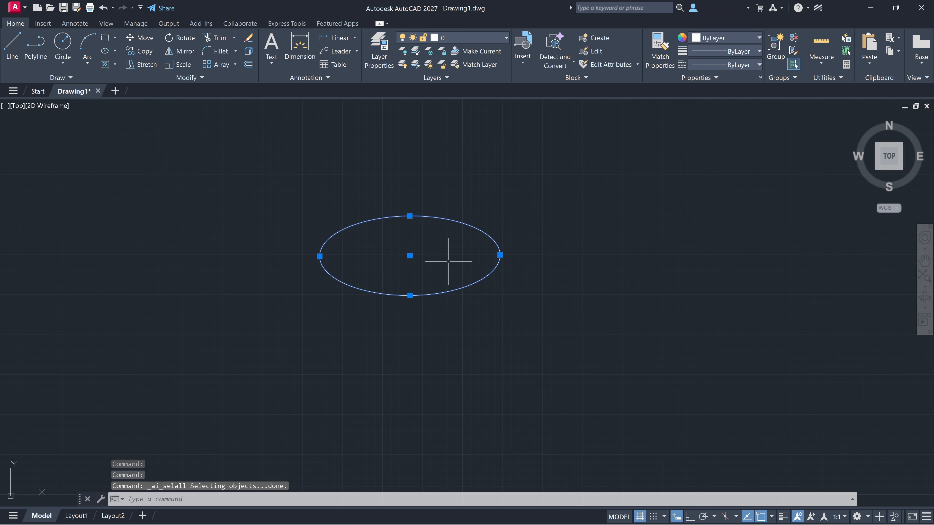
{"action": "key", "text": "ctrl+x"}
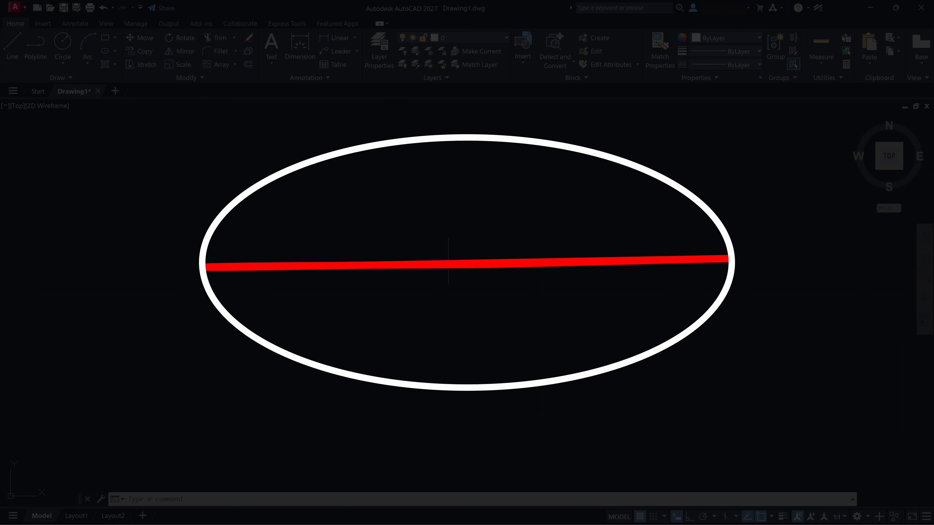
{"action": "key", "text": "ctrl+z"}
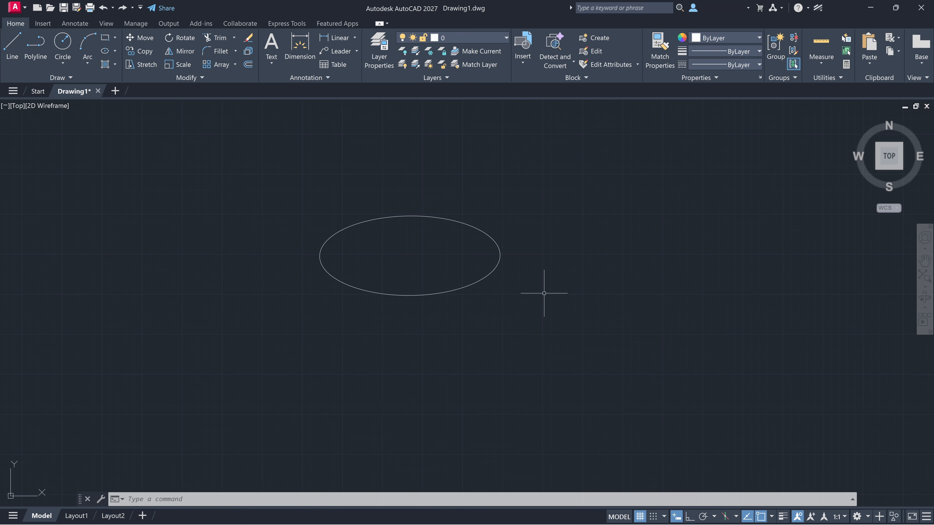
Cut all objects out of the drawing to clear the drawing area.
{"action": "key", "text": "ctrl+a"}
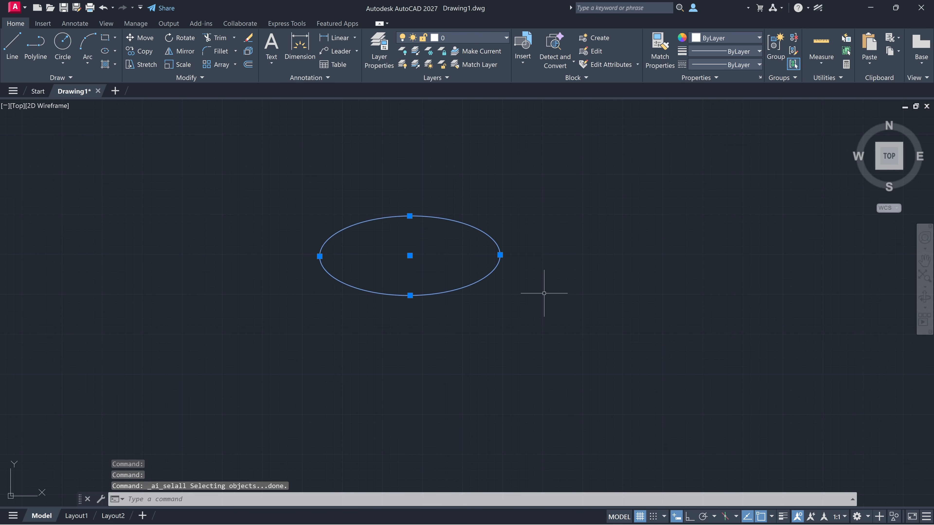
{"action": "key", "text": "ctrl+x"}
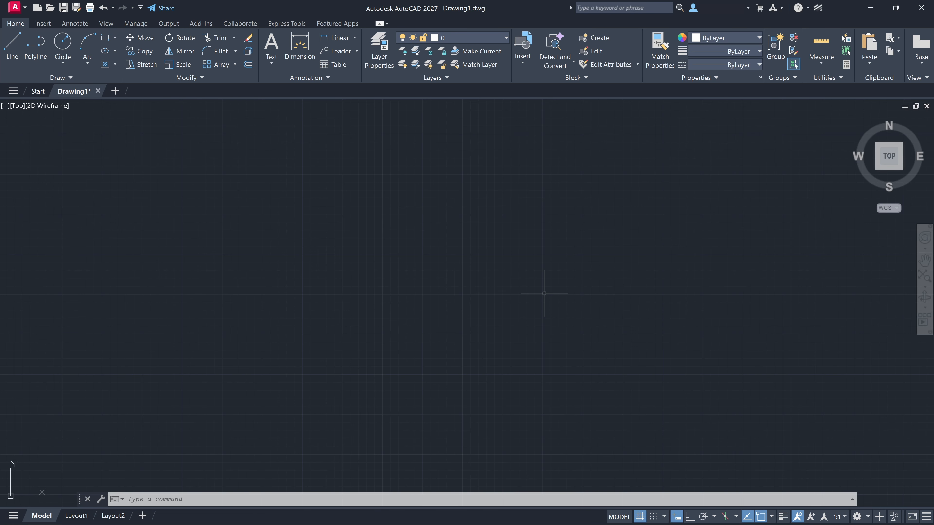
Draw an ellipse with the Center option, using a horizontal major axis and a distance of about 243 to the other axis.
{"action": "type", "text": "el"}
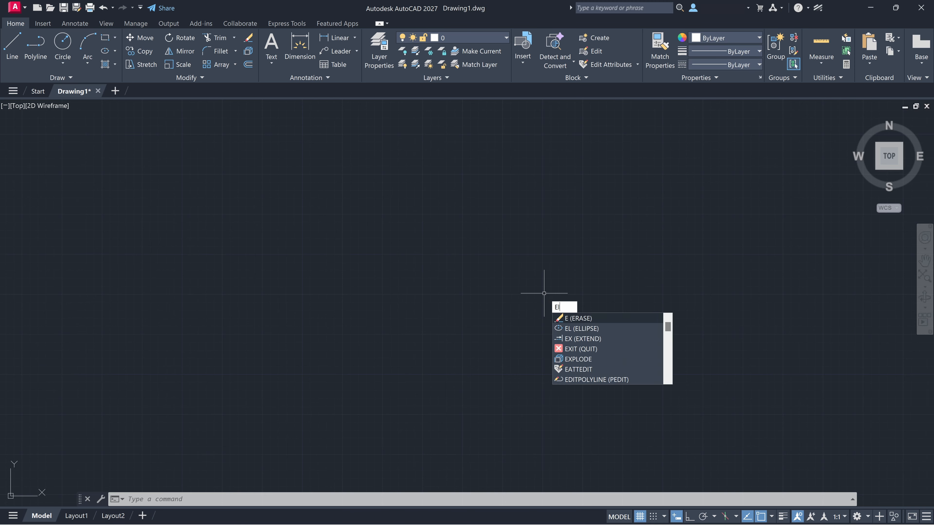
{"action": "key", "text": "Return"}
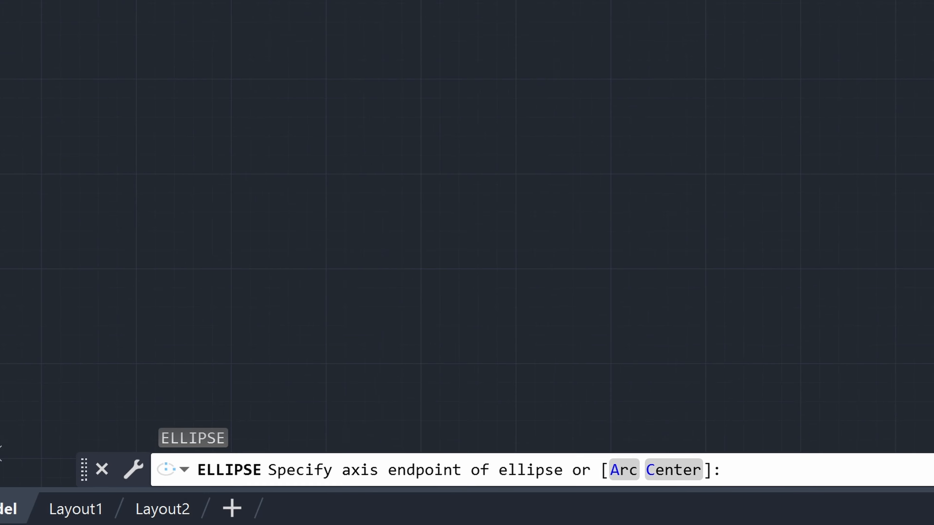
{"action": "type", "text": "c"}
{"action": "key", "text": "Return"}
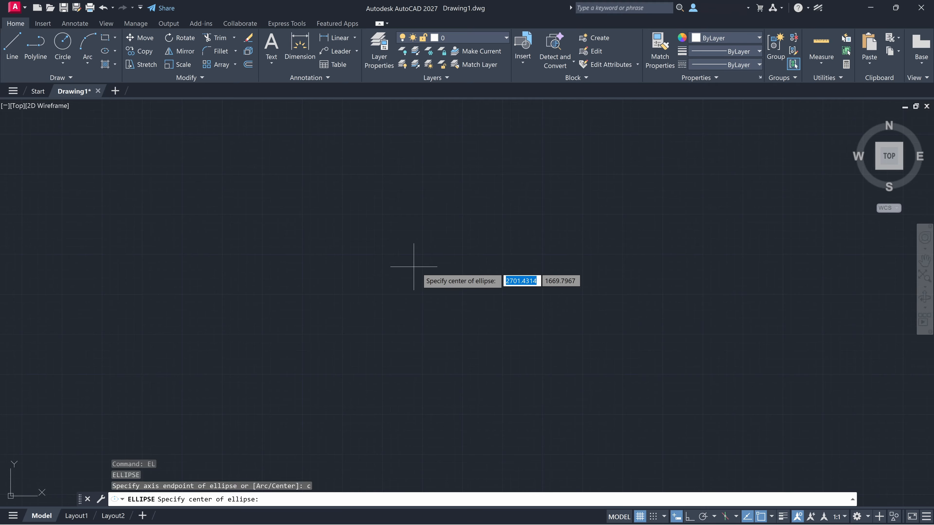
{"action": "left_click", "coordinate": [427, 258]}
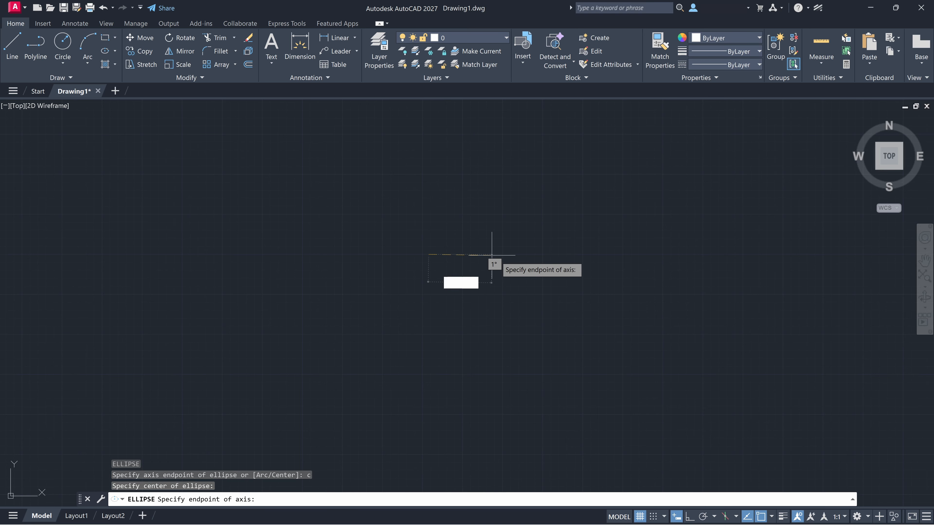
{"action": "left_click", "coordinate": [510, 255]}
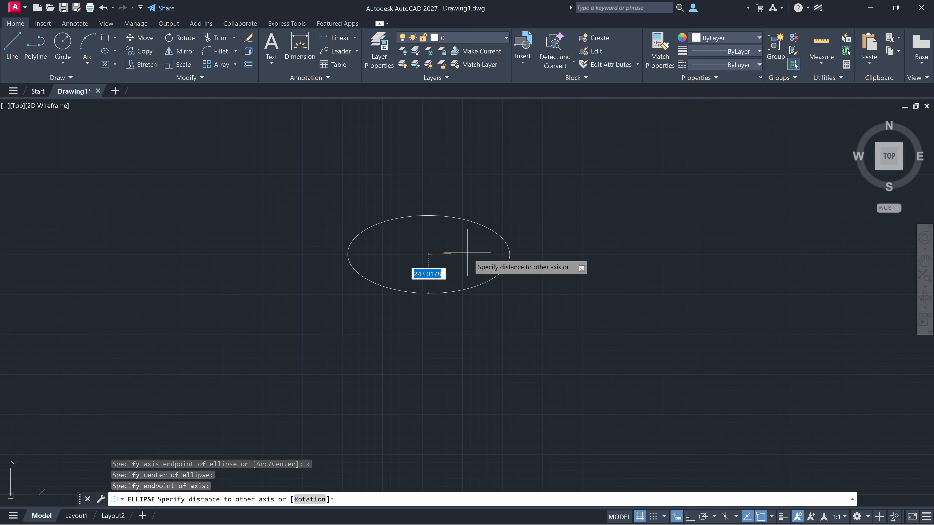
{"action": "left_click", "coordinate": [468, 254]}
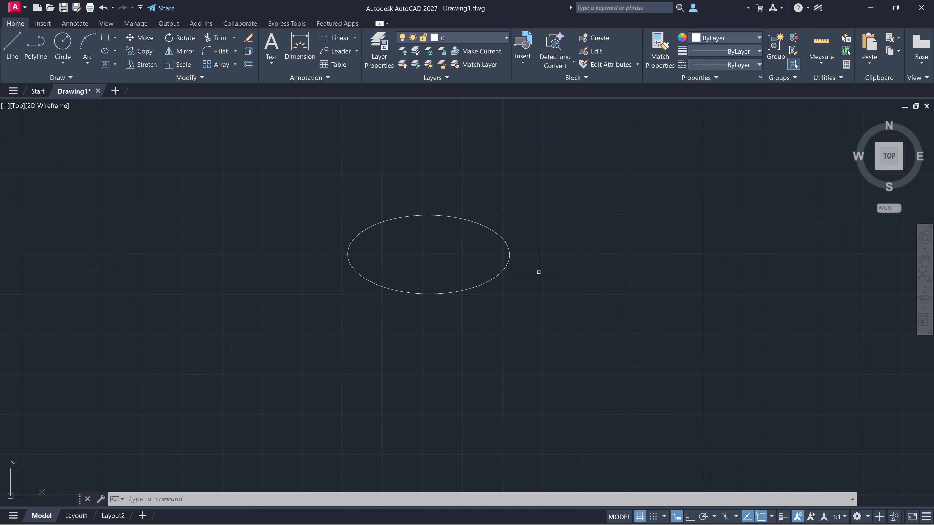
Draw a circle with a radius of about 361 to the upper right of the ellipse.
{"action": "left_click", "coordinate": [62, 46]}
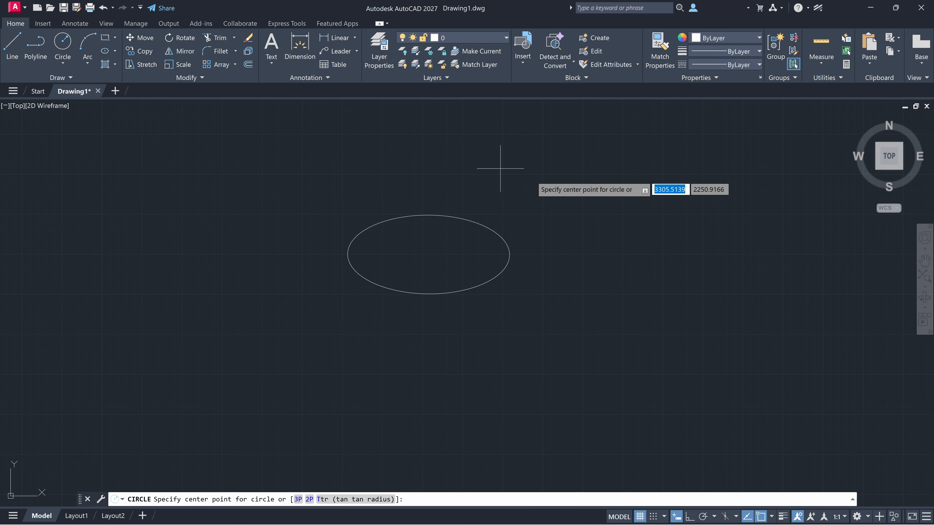
{"action": "left_click", "coordinate": [592, 219]}
{"action": "left_click", "coordinate": [639, 254]}
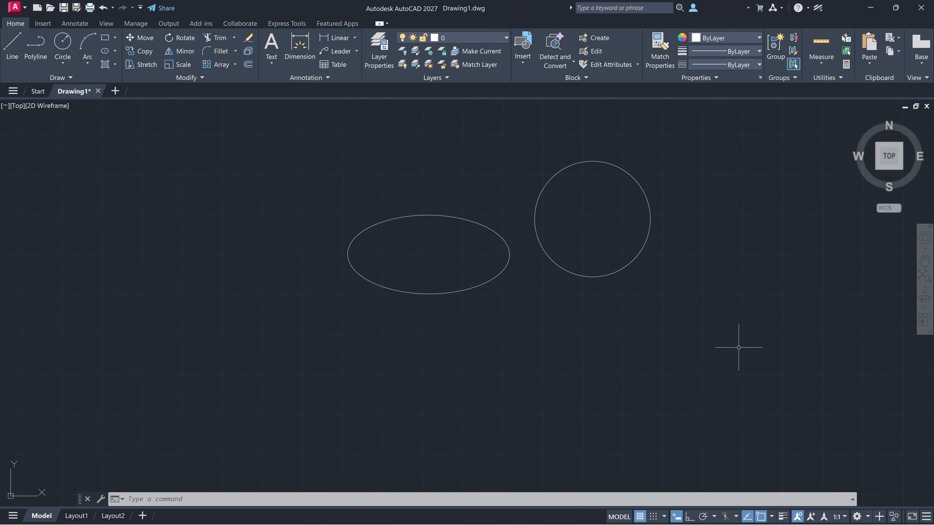
{"action": "left_click", "coordinate": [58, 63]}
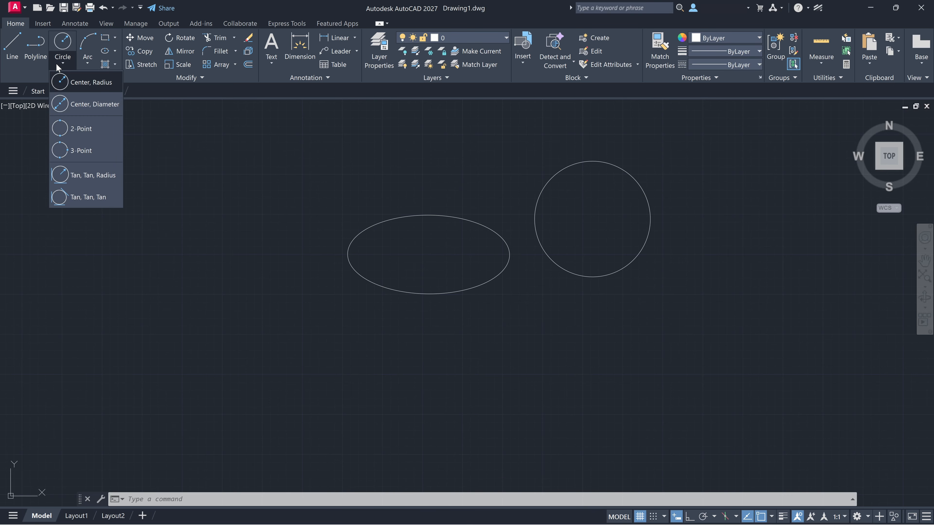
{"action": "left_click", "coordinate": [189, 110]}
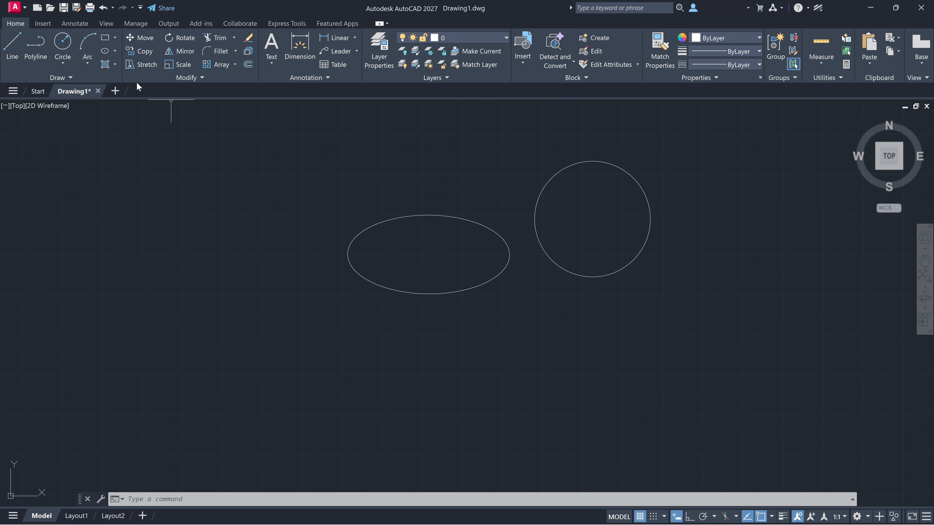
{"action": "left_click", "coordinate": [113, 51]}
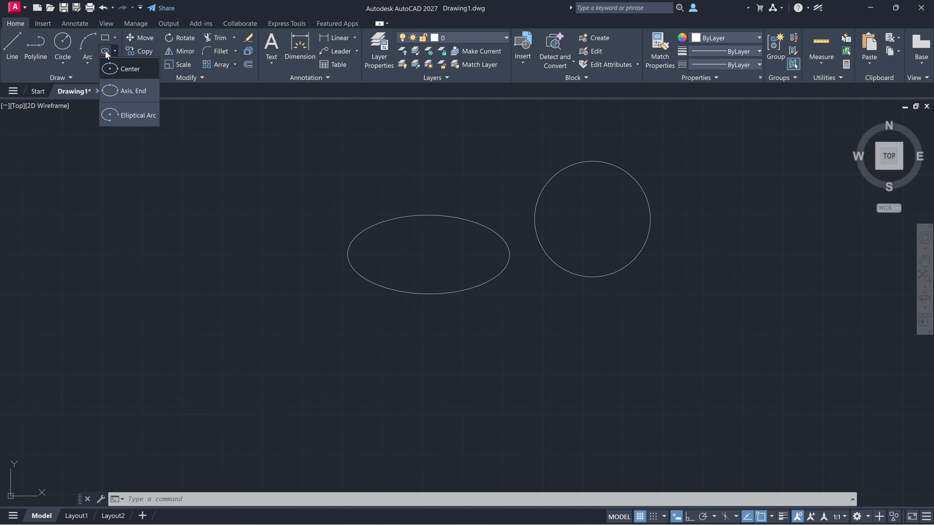
{"action": "left_click", "coordinate": [105, 52]}
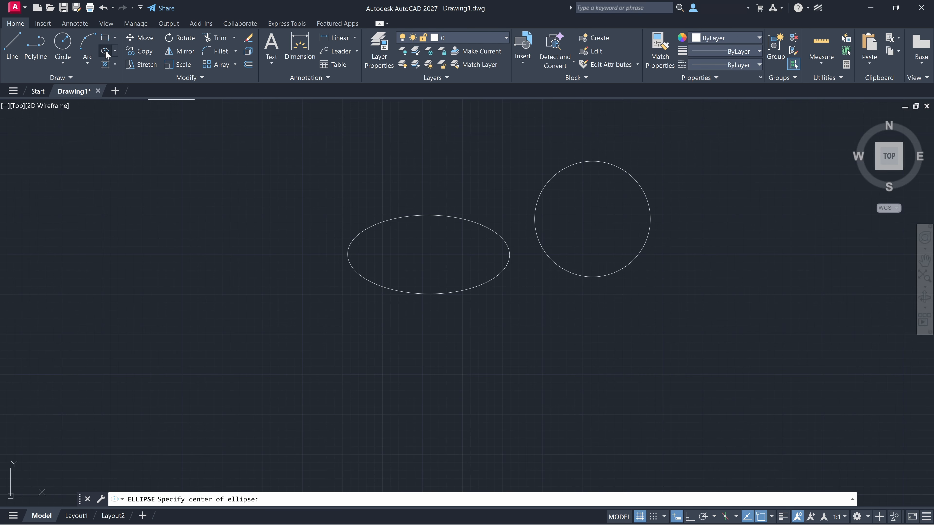
{"action": "key", "text": "Escape"}
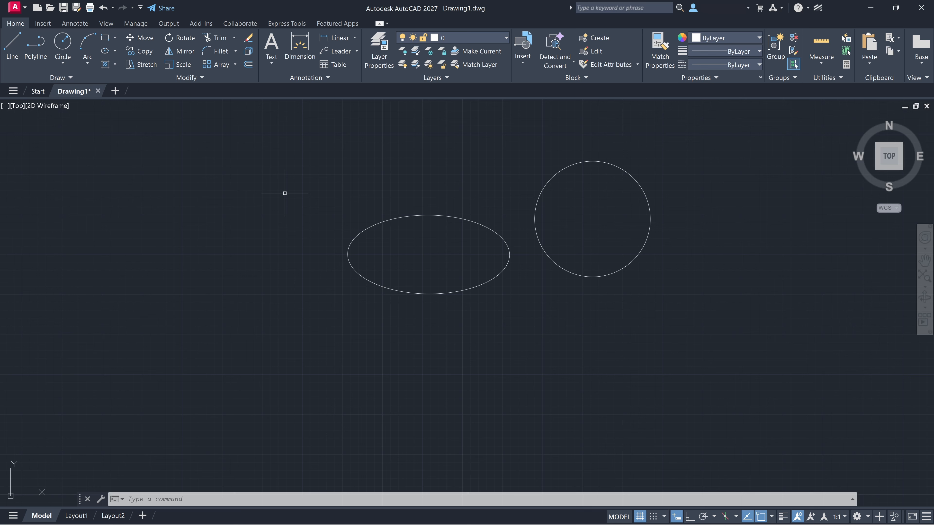
Cut the circle out of the drawing, keeping the ellipse.
{"action": "left_click", "coordinate": [591, 160]}
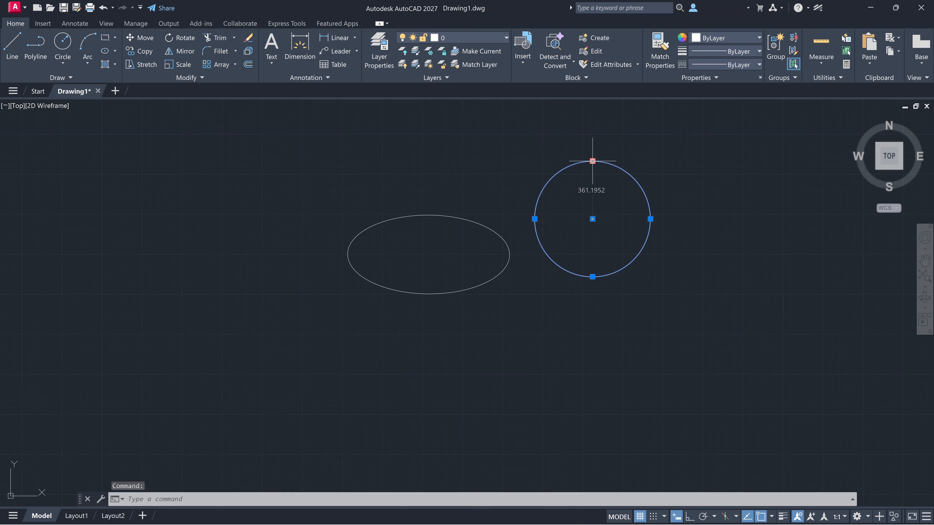
{"action": "key", "text": "ctrl+x"}
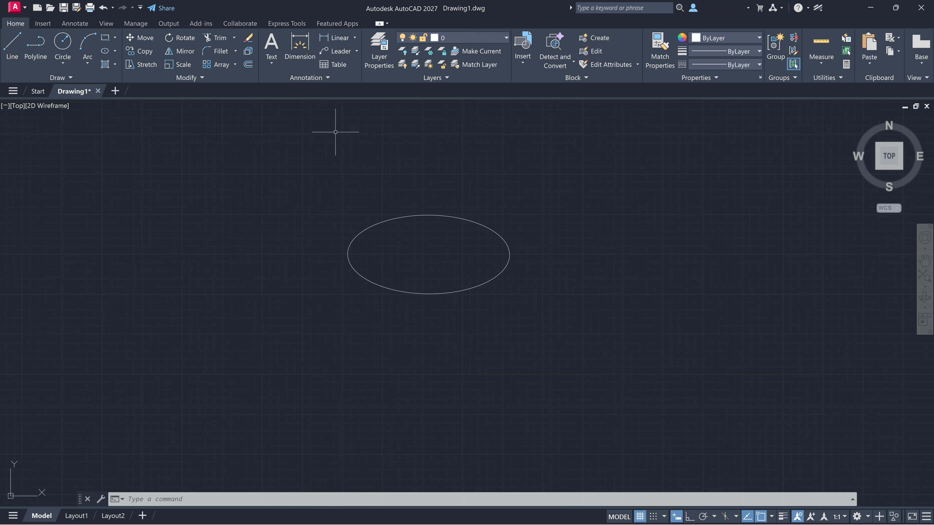
Draw a circle with a radius of 5 to the left of the ellipse.
{"action": "left_click", "coordinate": [135, 59]}
{"action": "left_click", "coordinate": [62, 43]}
{"action": "left_click", "coordinate": [125, 278]}
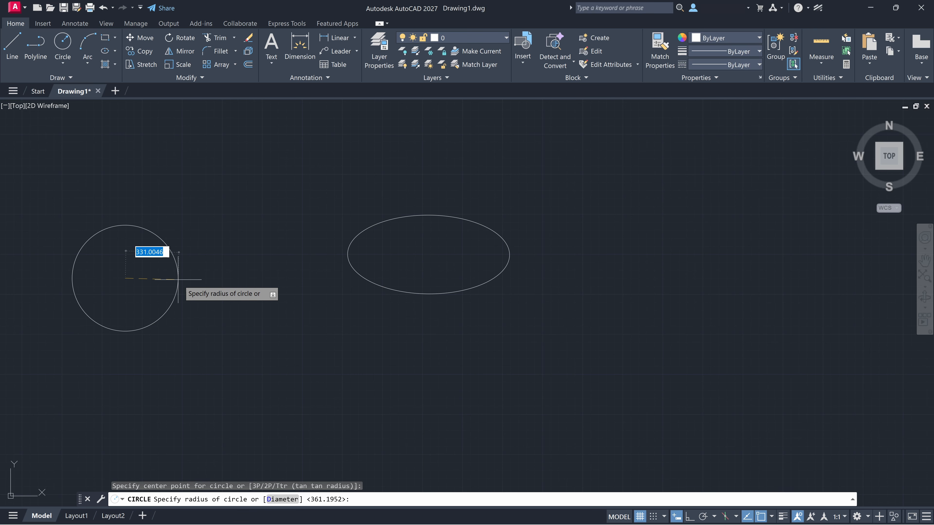
{"action": "type", "text": "5"}
{"action": "key", "text": "Return"}
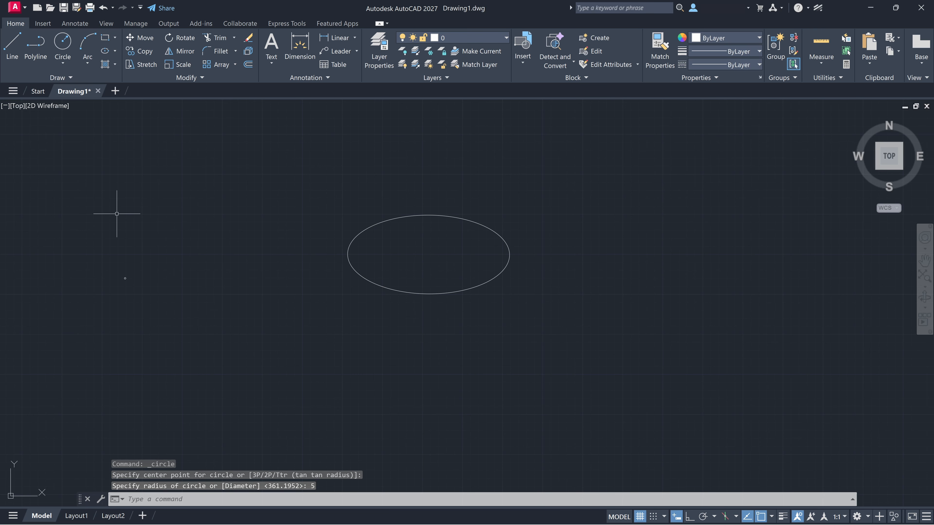
Undo the small radius 5 circle and cut the remaining ellipse out of the drawing.
{"action": "left_click", "coordinate": [105, 246]}
{"action": "left_click", "coordinate": [139, 301]}
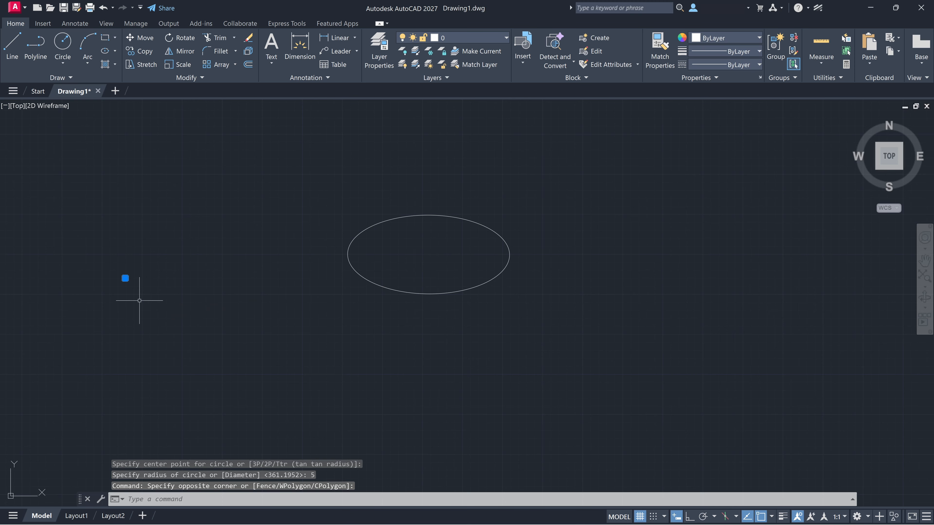
{"action": "key", "text": "ctrl+z"}
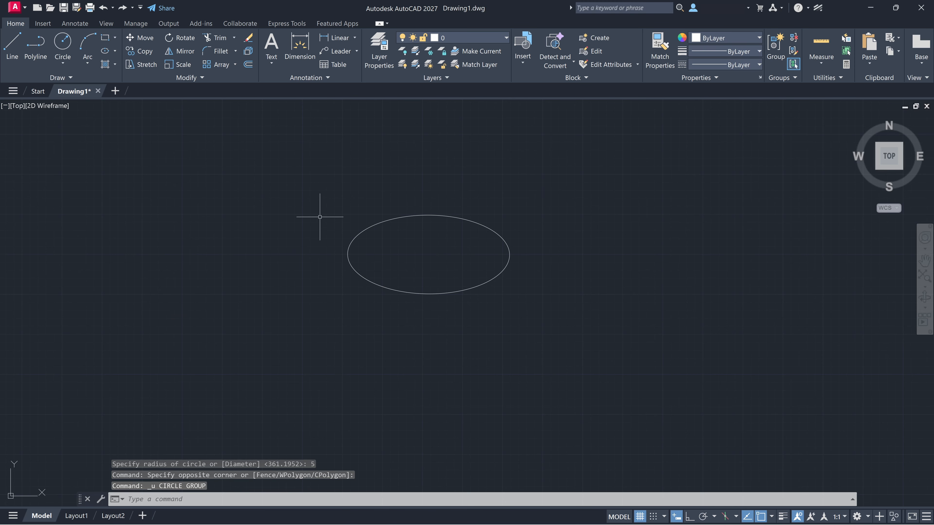
{"action": "key", "text": "Escape"}
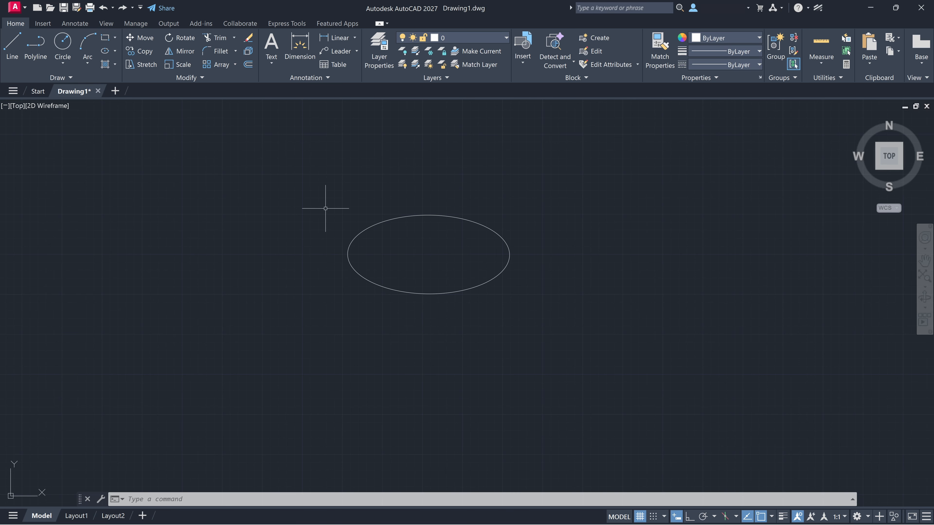
{"action": "key", "text": "ctrl+a"}
{"action": "key", "text": "ctrl+x"}
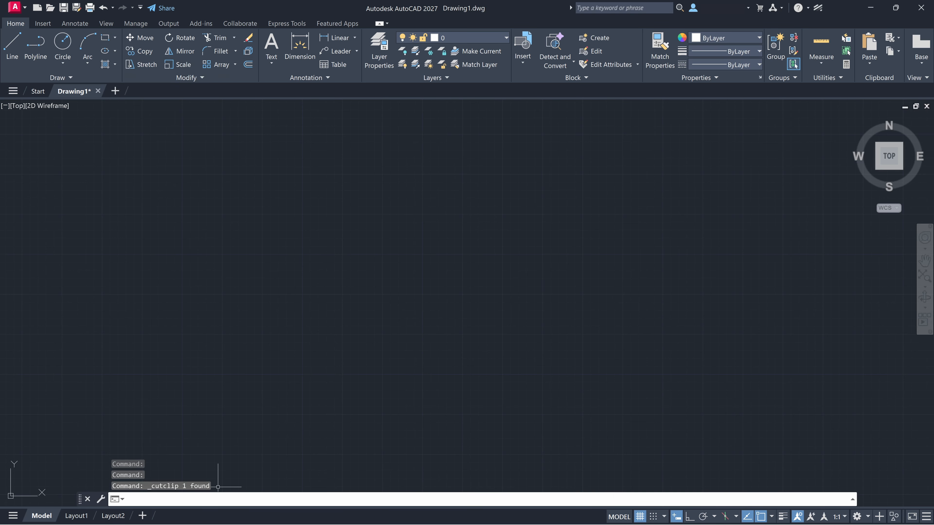
{"action": "type", "text": "EL"}
{"action": "key", "text": "Return"}
{"action": "key", "text": "Escape"}
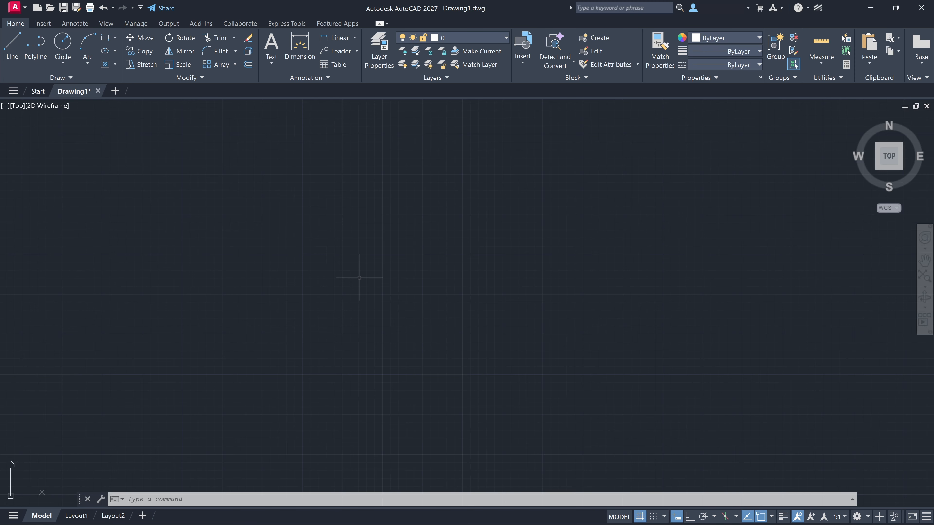
Draw an ellipse from two endpoints of a horizontal axis, with a distance of about 230 to the other axis.
{"action": "type", "text": "el"}
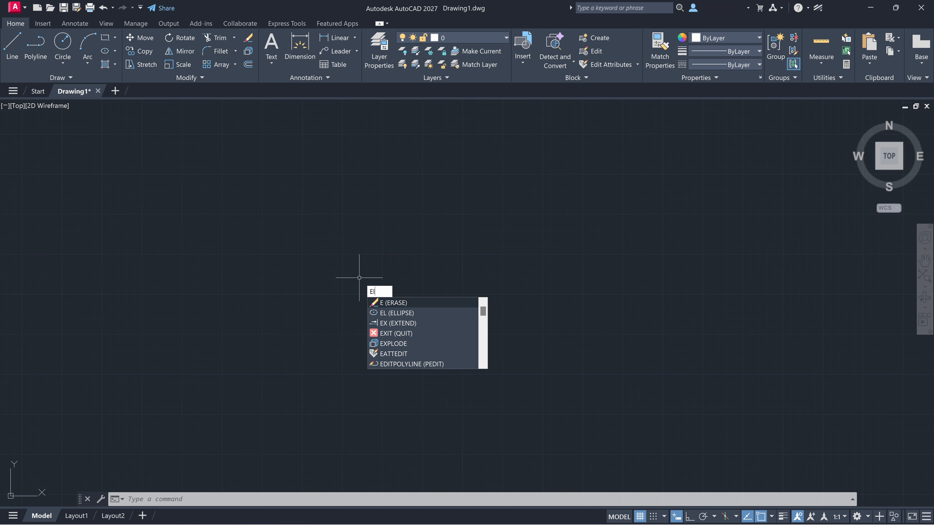
{"action": "key", "text": "Return"}
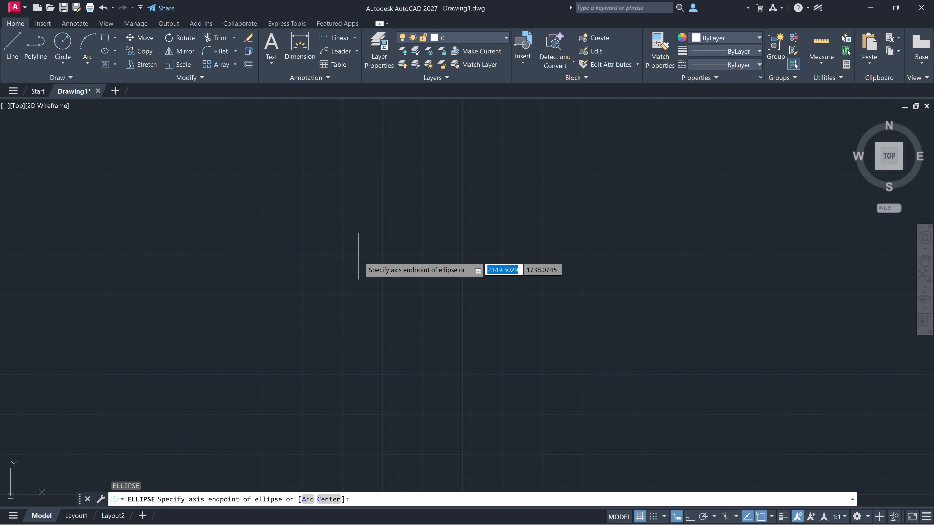
{"action": "left_click", "coordinate": [358, 256]}
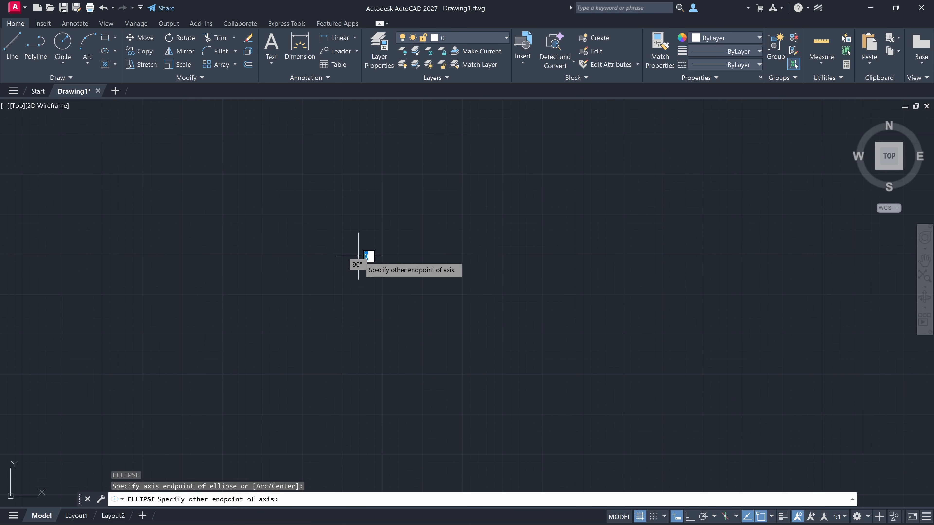
{"action": "left_click", "coordinate": [524, 256]}
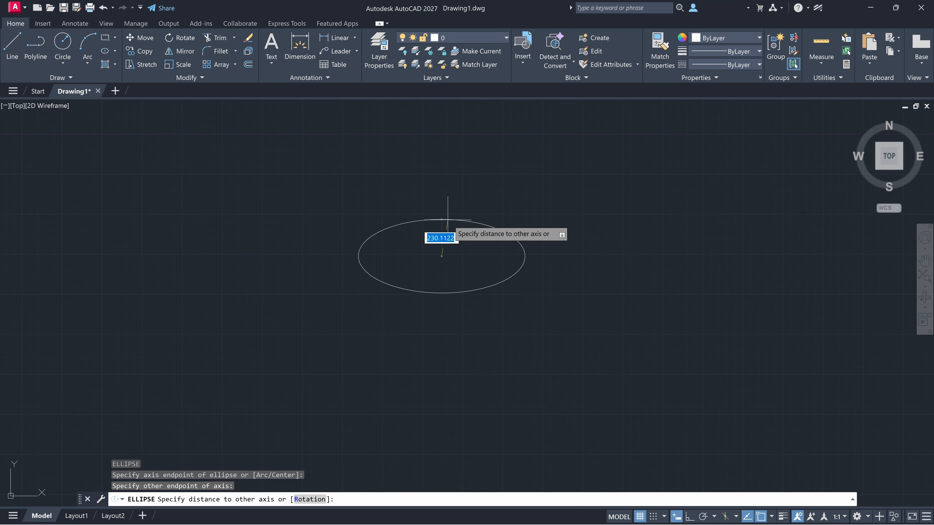
{"action": "left_click", "coordinate": [447, 220]}
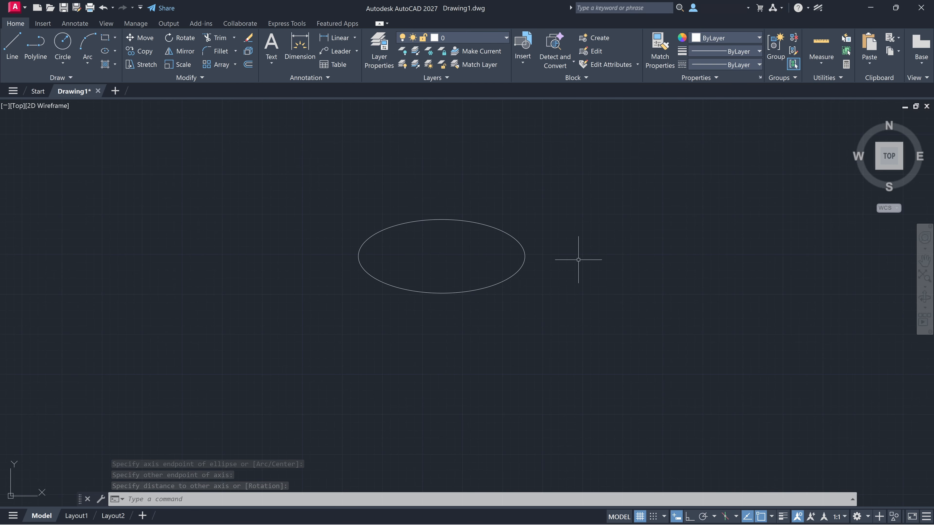
Draw a second ellipse with the Center option to the right of the first, using a horizontal major axis.
{"action": "type", "text": "el"}
{"action": "key", "text": "Return"}
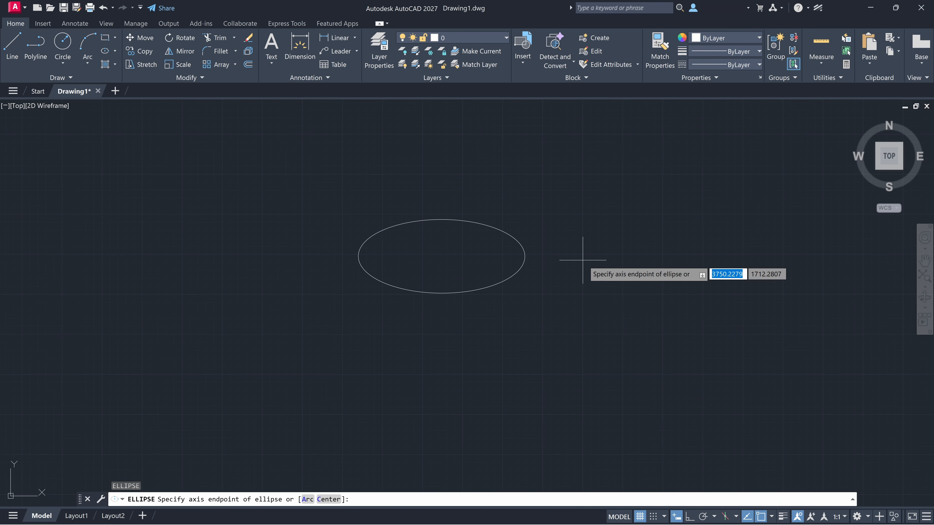
{"action": "mouse_move", "coordinate": [583, 260]}
{"action": "middle_mouse_down"}
{"action": "mouse_move", "coordinate": [137, 216]}
{"action": "mouse_move", "coordinate": [200, 222]}
{"action": "middle_mouse_up"}
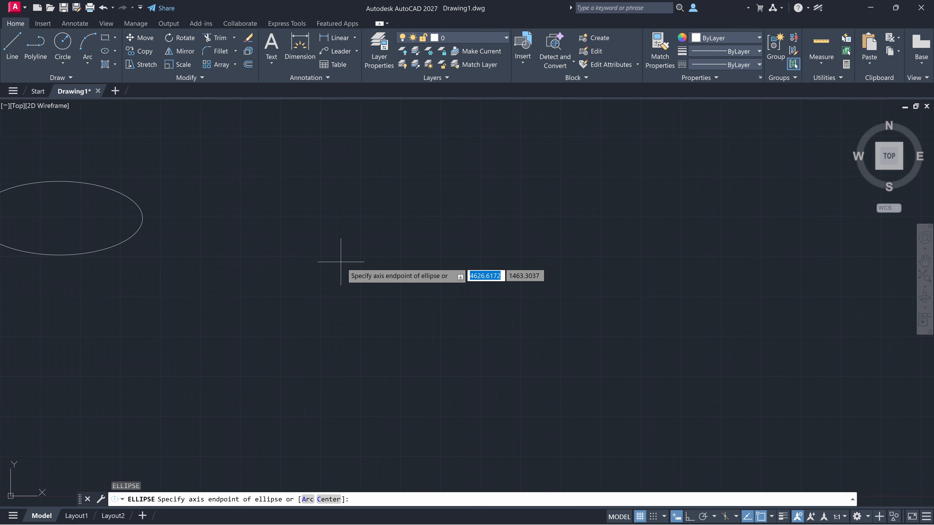
{"action": "type", "text": "c"}
{"action": "key", "text": "Return"}
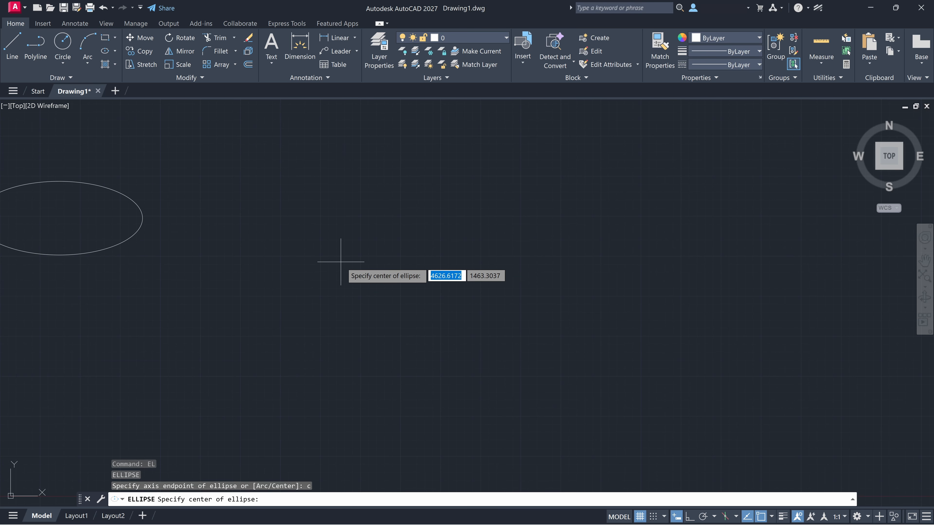
{"action": "left_click", "coordinate": [489, 246]}
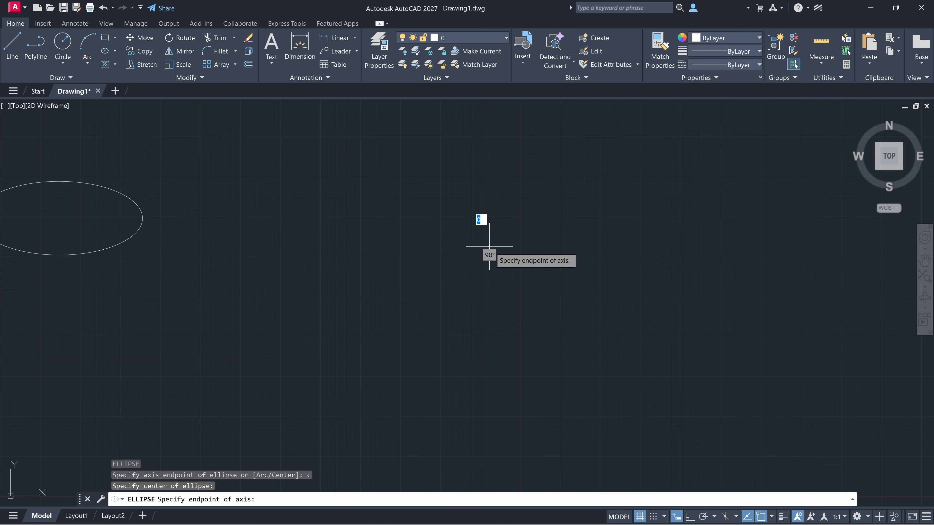
{"action": "left_click", "coordinate": [585, 246]}
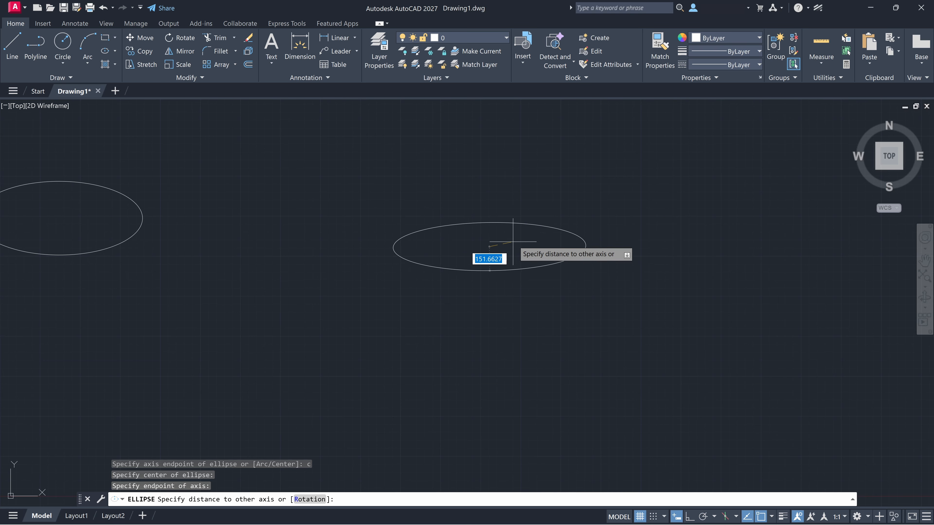
{"action": "left_click", "coordinate": [498, 213]}
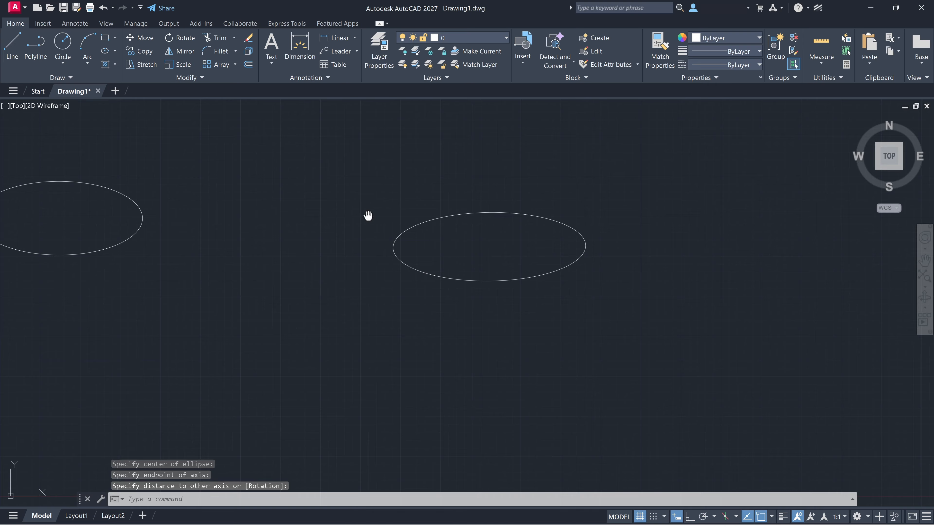
{"action": "middle_click_drag", "start_coordinate": [369, 215], "coordinate": [501, 229]}
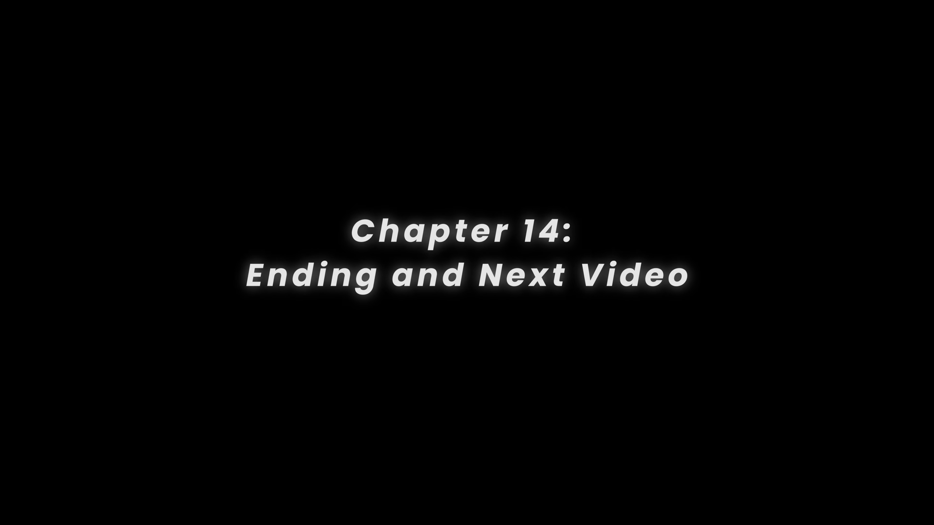